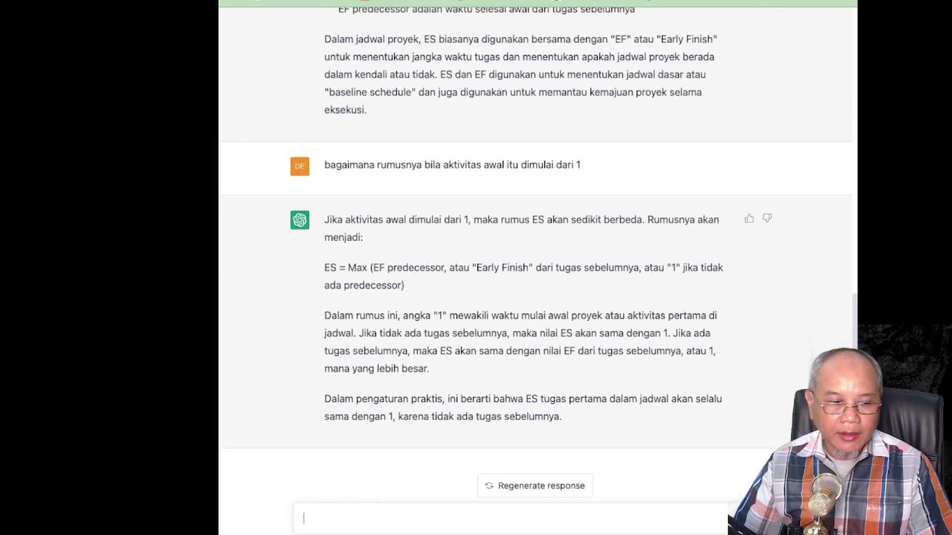
Step: Begin a new prompt with the activity data "A=6hari, B=4 hari, B dikerjakan setelah A,"
{"action": "type", "text": "A"}
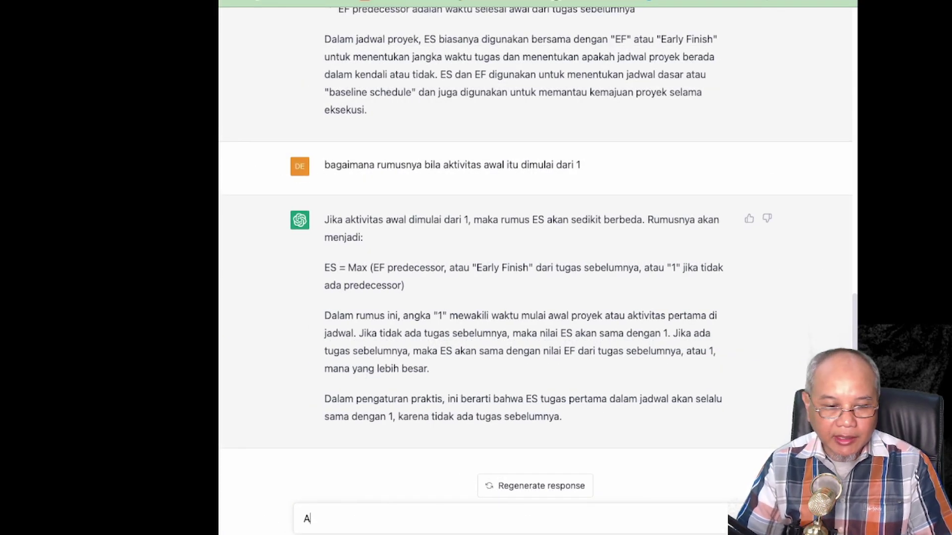
{"action": "type", "text": "="}
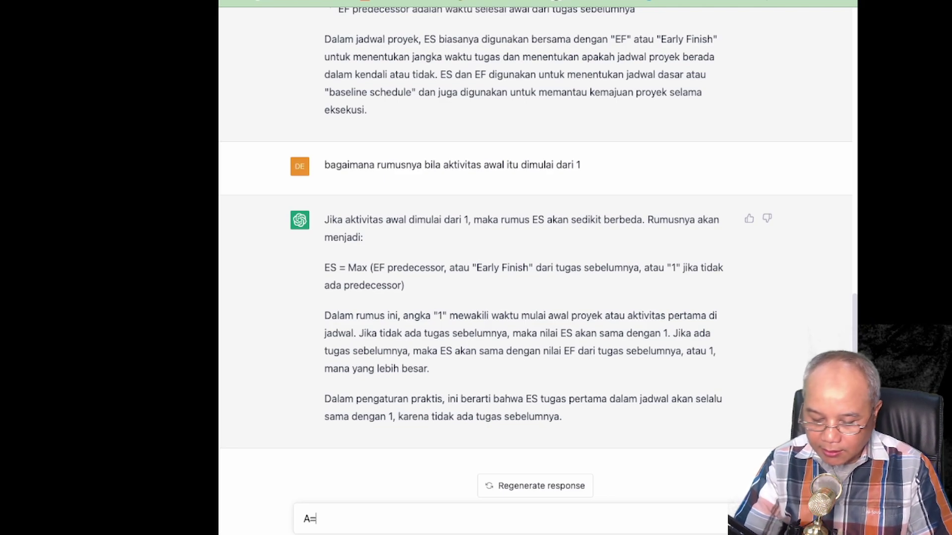
{"action": "type", "text": "6har"}
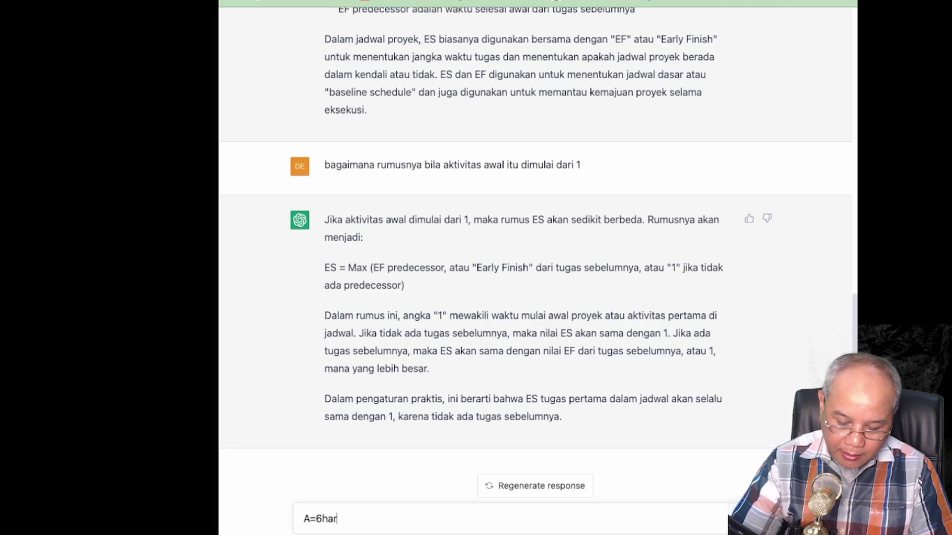
{"action": "type", "text": "i, B"}
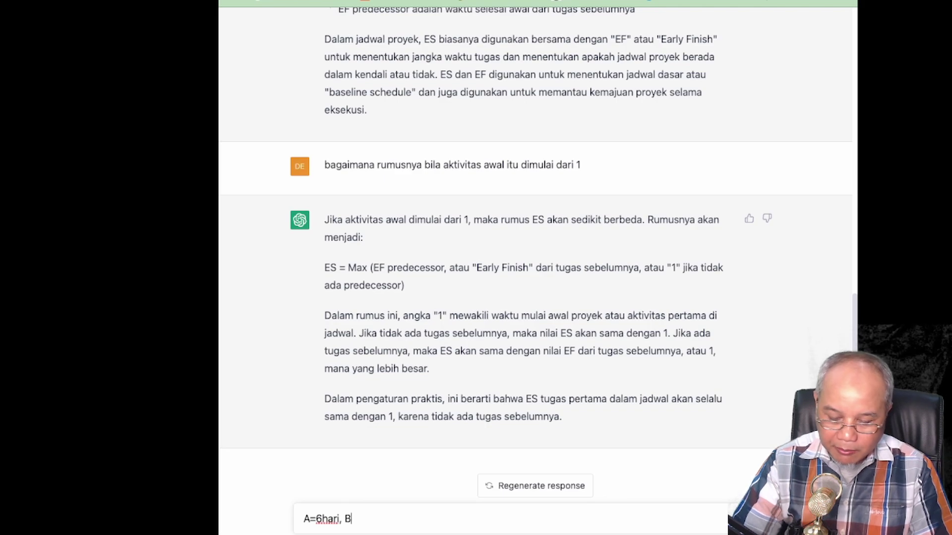
{"action": "type", "text": "=4"}
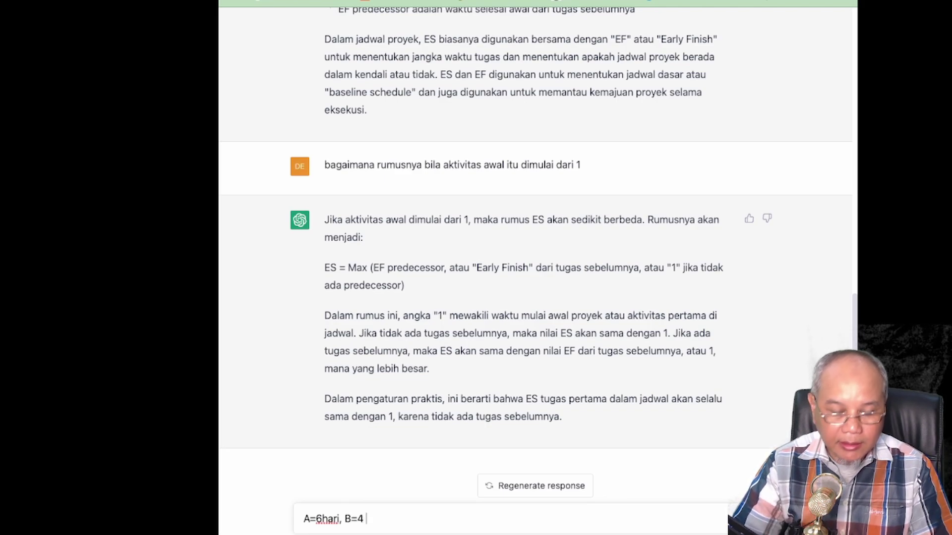
{"action": "type", "text": " hari"}
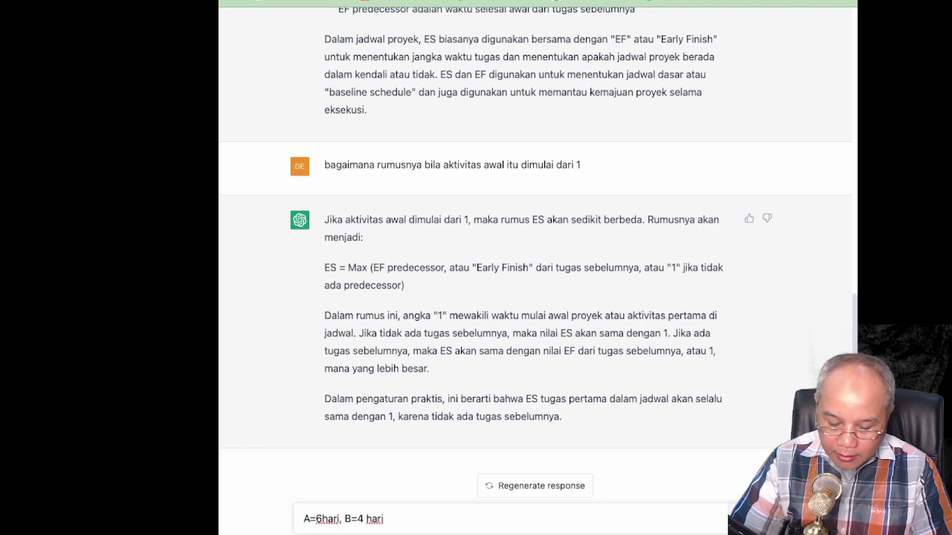
{"action": "type", "text": ","}
{"action": "type", "text": " B"}
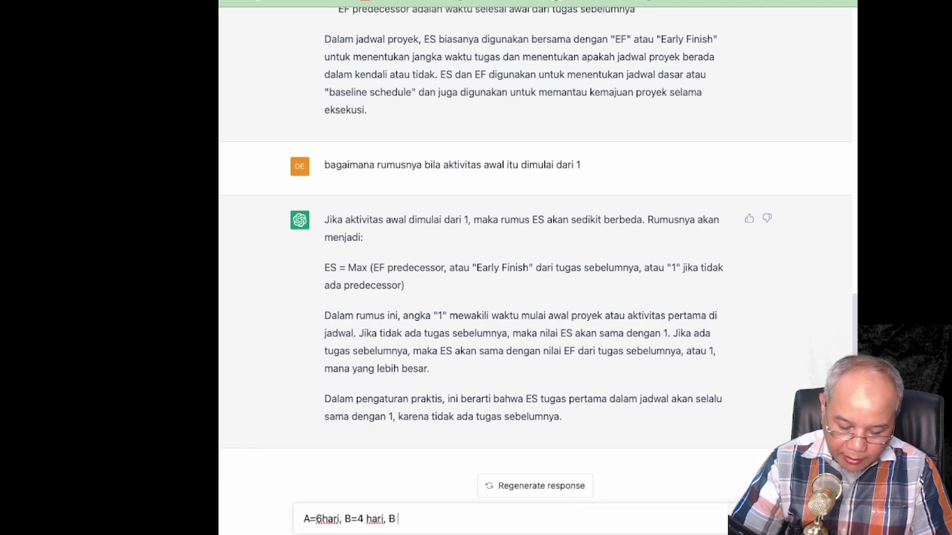
{"action": "type", "text": " dikerjaka"}
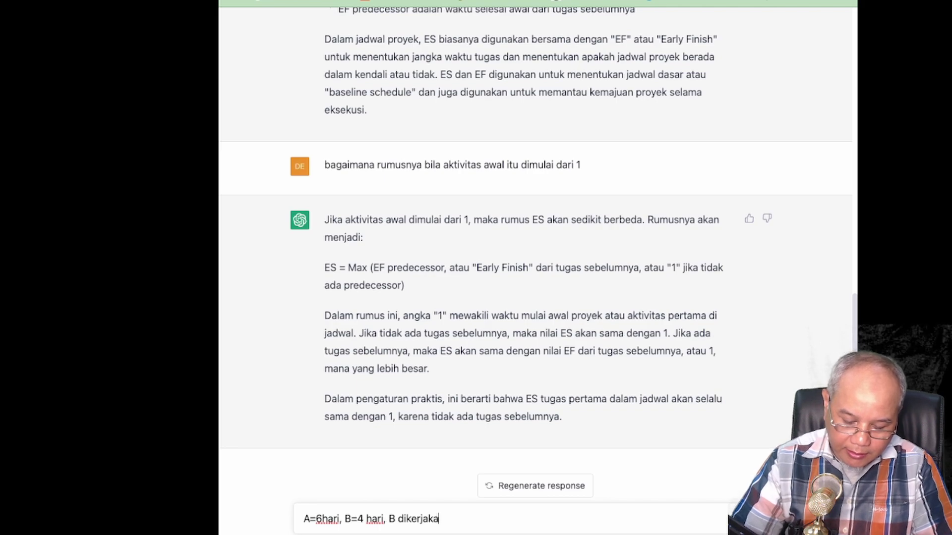
{"action": "type", "text": "n setelah A,"}
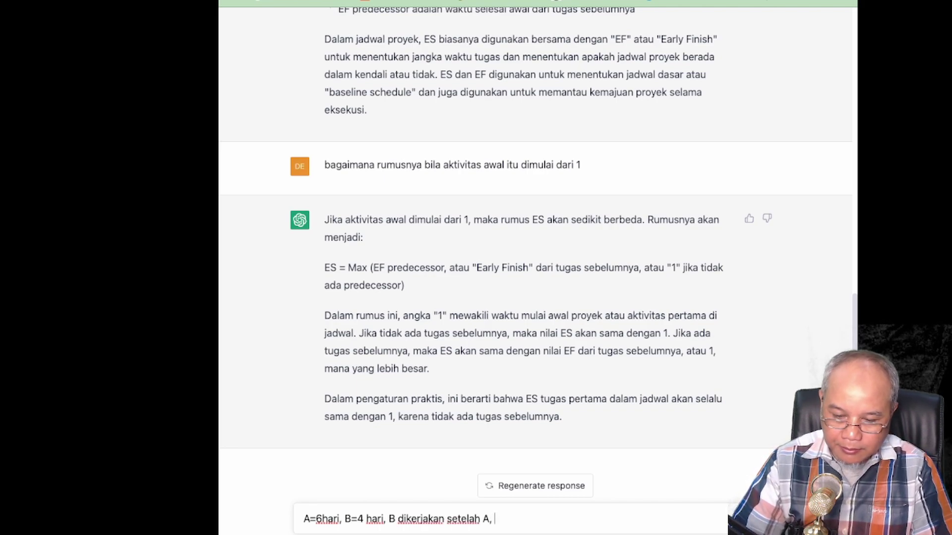
Step: Complete the prompt with the table request "buatkan tabel Aktivitas,durasi,ES,EF nya" and send it
{"action": "type", "text": " buatk"}
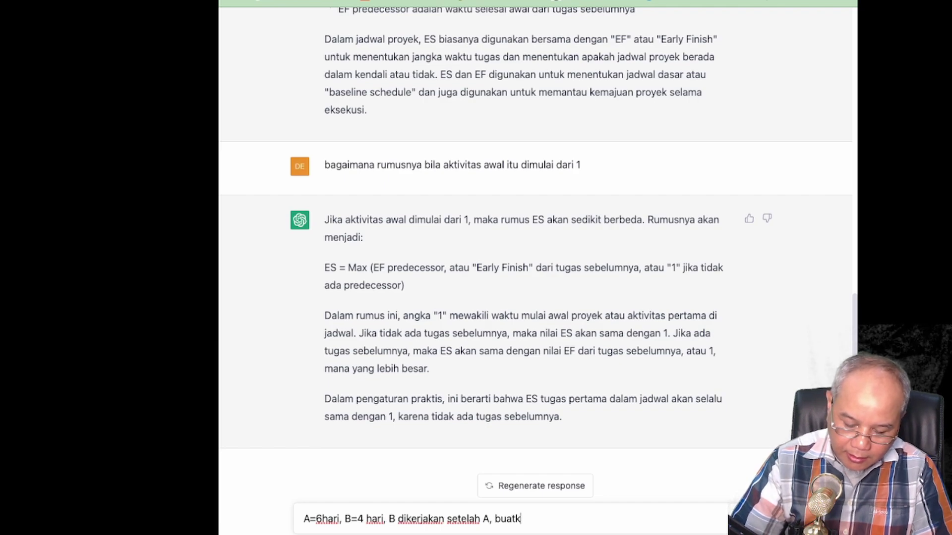
{"action": "type", "text": "an tabel"}
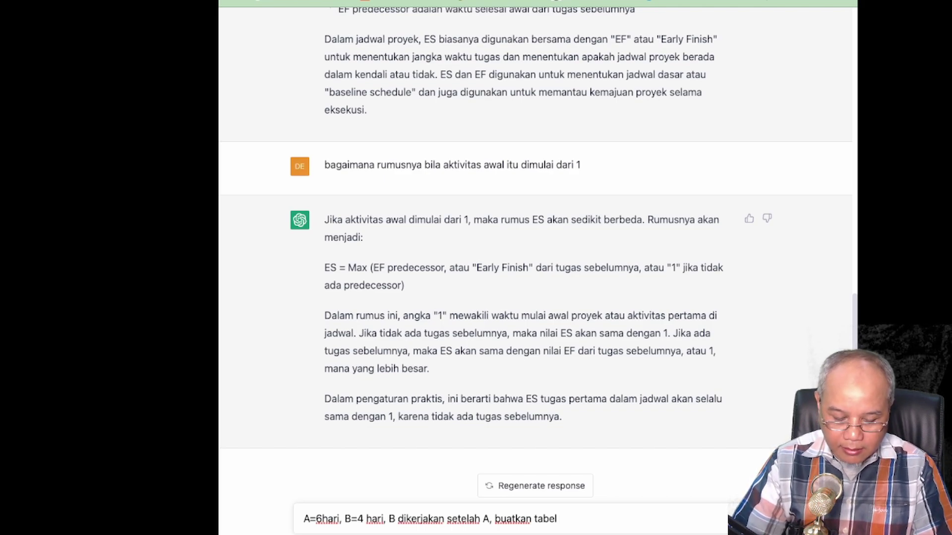
{"action": "type", "text": " Ak"}
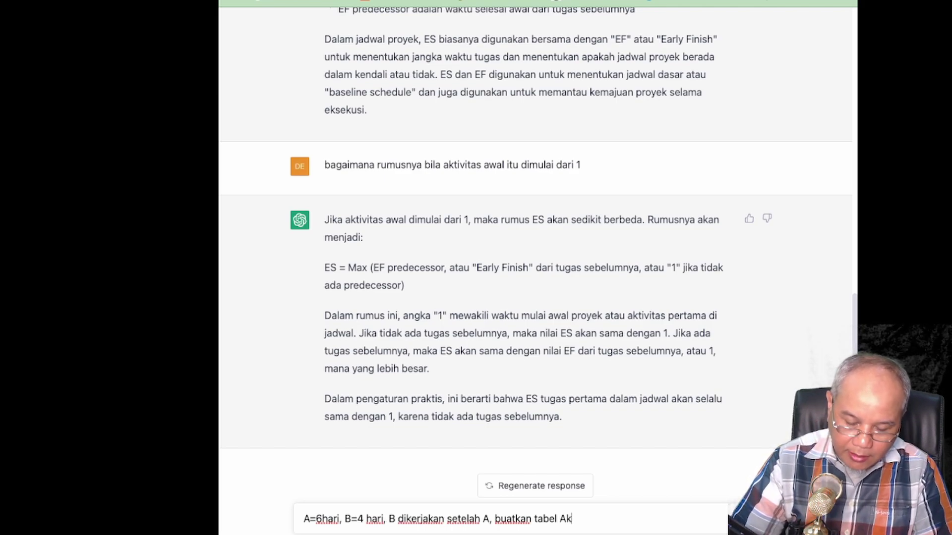
{"action": "type", "text": "tivitas"}
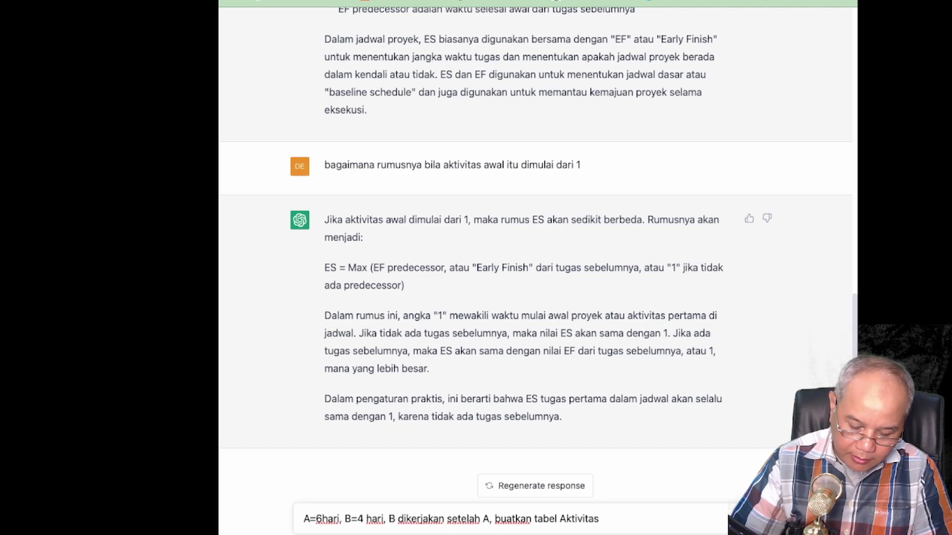
{"action": "type", "text": ",durasi"}
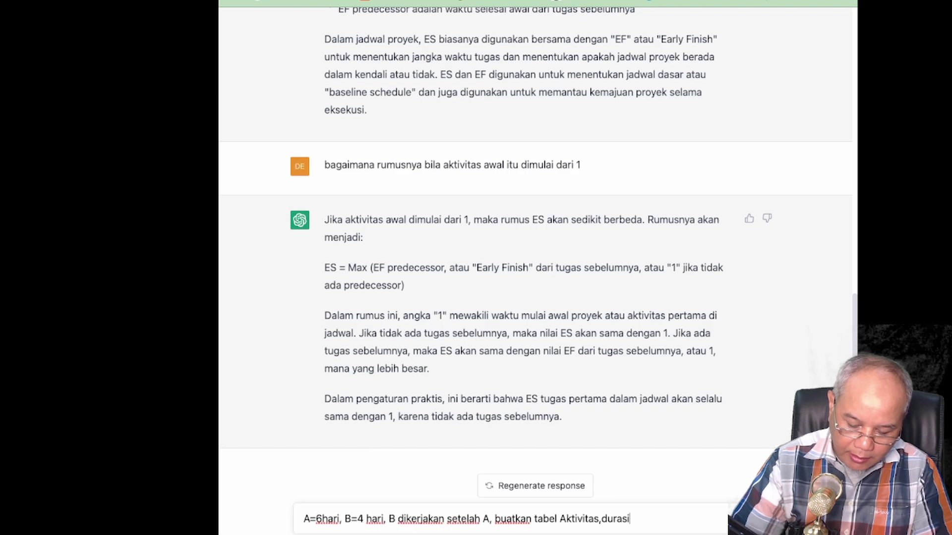
{"action": "type", "text": ","}
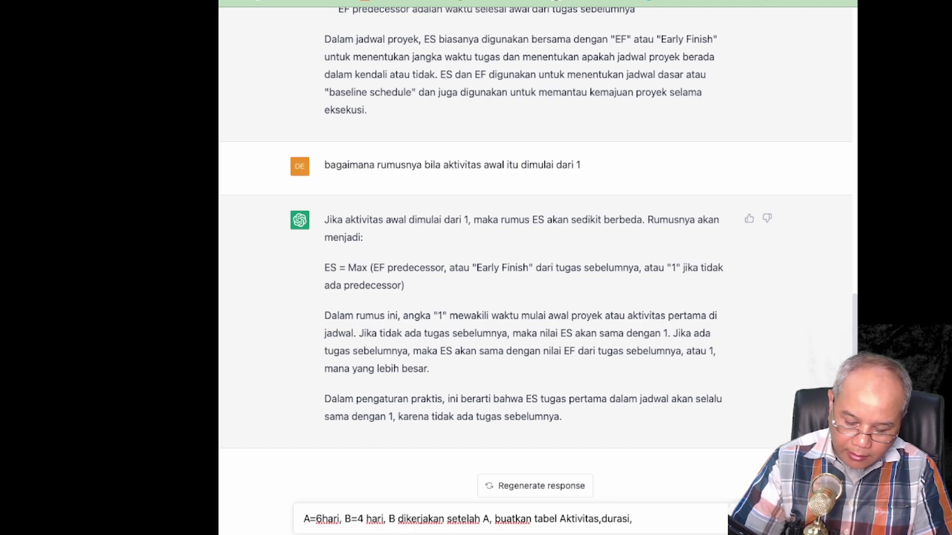
{"action": "type", "text": "ES"}
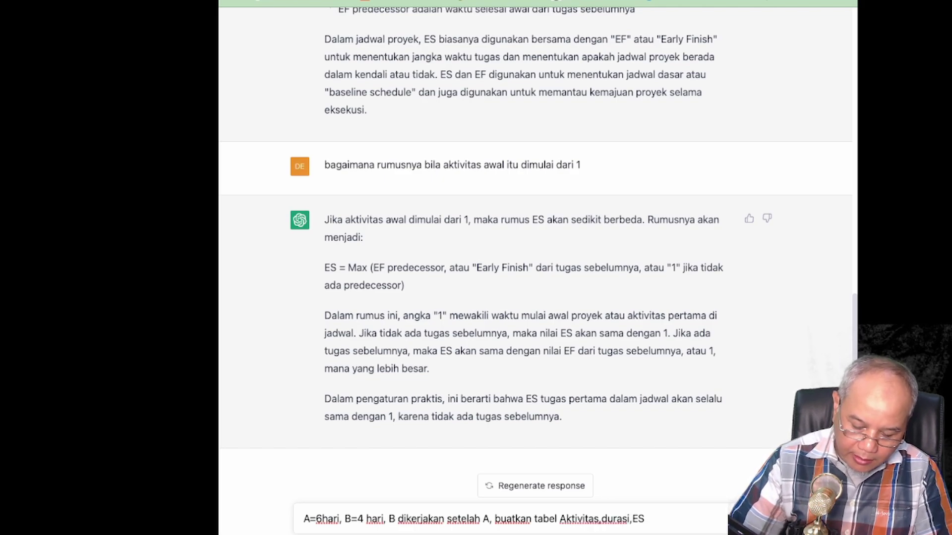
{"action": "type", "text": ",EF "}
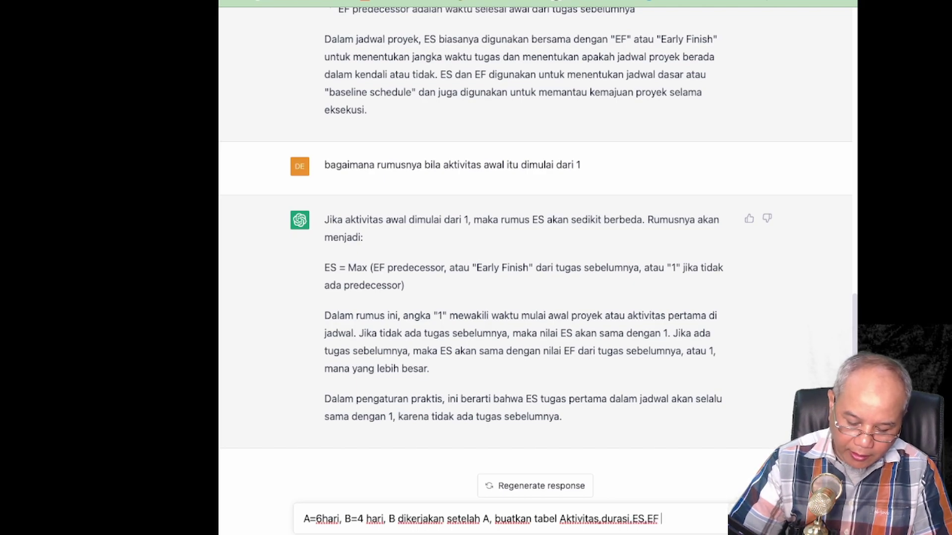
{"action": "type", "text": "nya"}
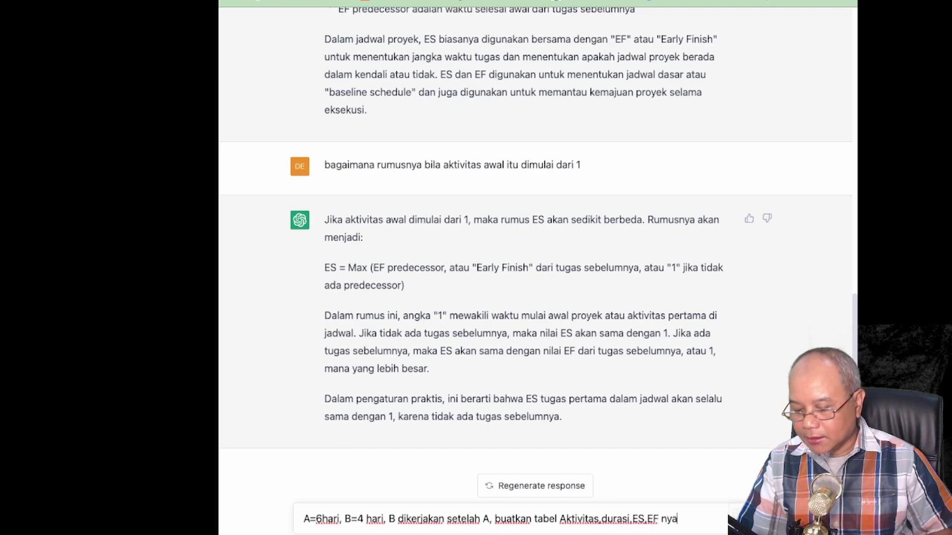
{"action": "key", "text": "Return"}
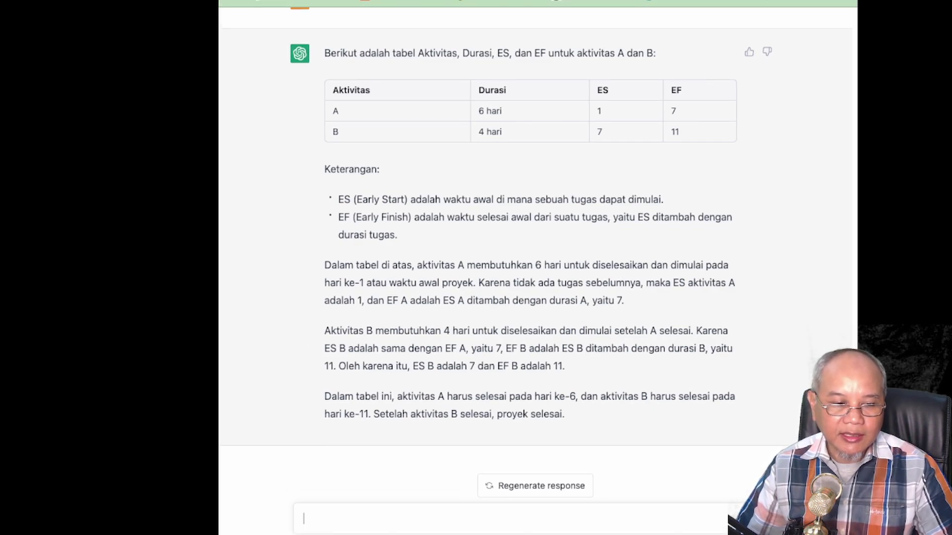
Step: Send the correction "salah, rumus EF dihitung dengan cara EF=ES+Dur-1, hitung ulang"
{"action": "type", "text": "s"}
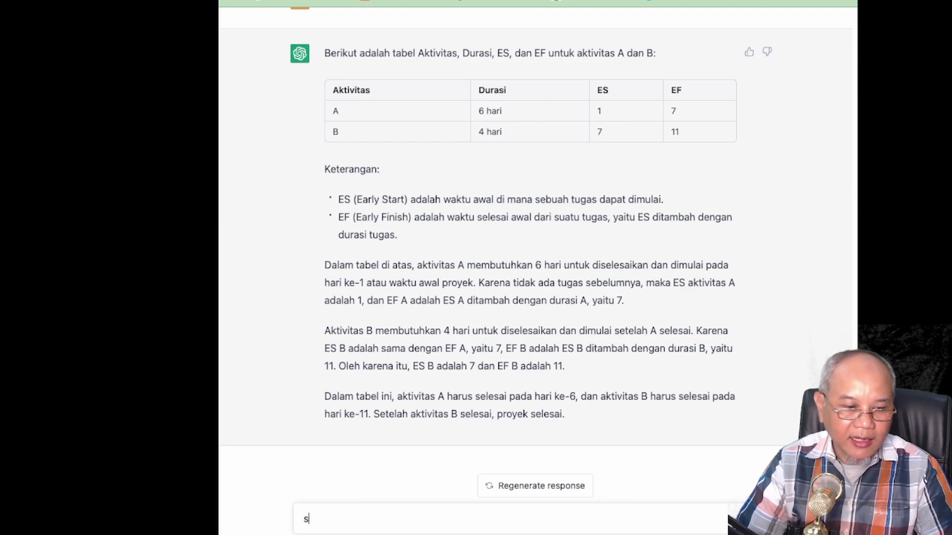
{"action": "type", "text": "alah"}
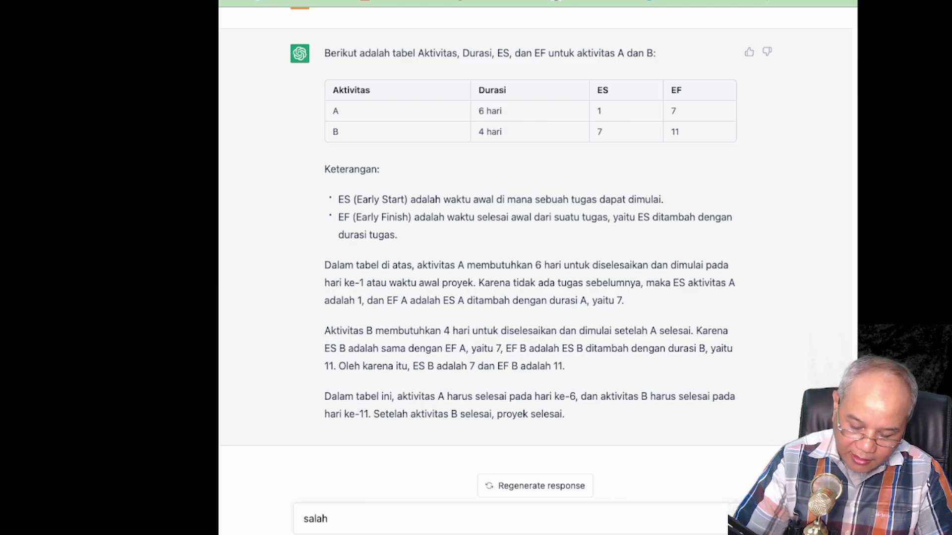
{"action": "type", "text": ", "}
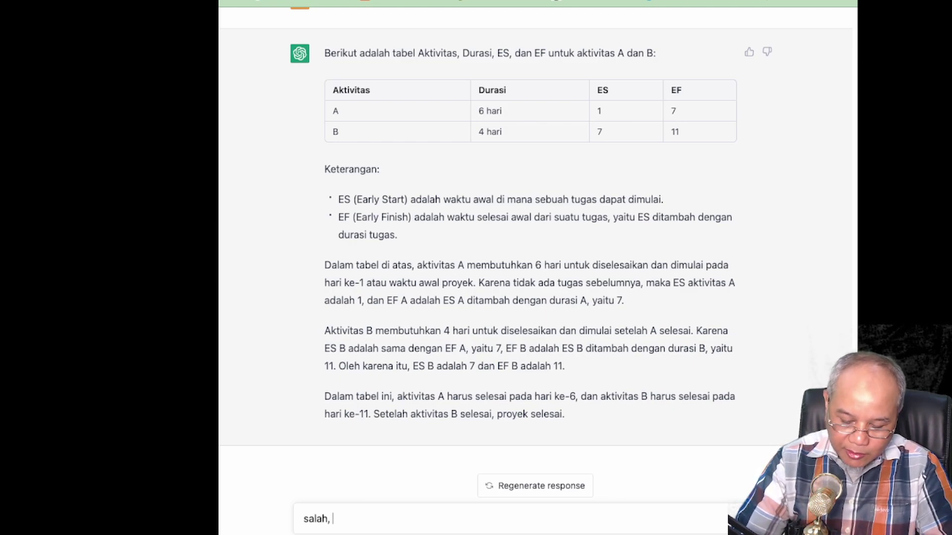
{"action": "type", "text": "rumus EF dih"}
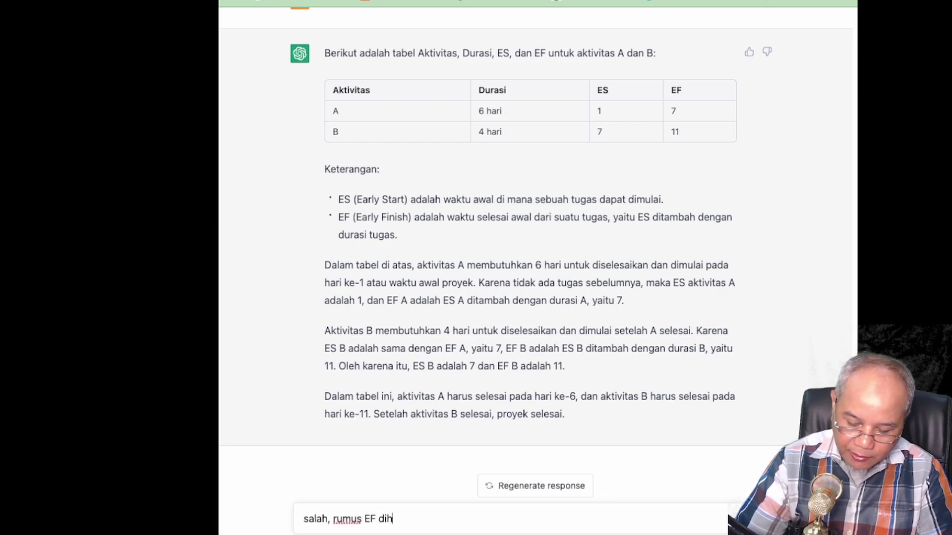
{"action": "type", "text": "itung dengan cara EF=ES+Dur-1,"}
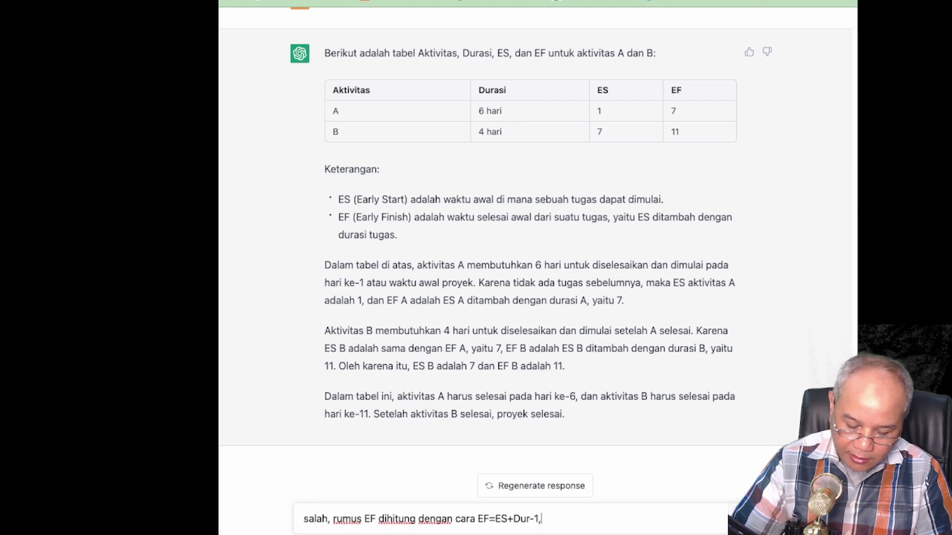
{"action": "type", "text": "tun"}
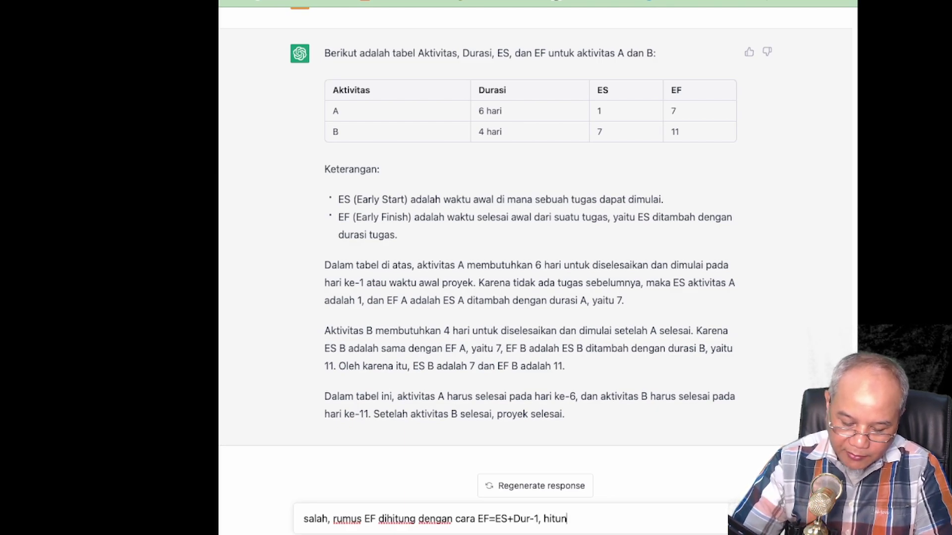
{"action": "type", "text": "g ulan"}
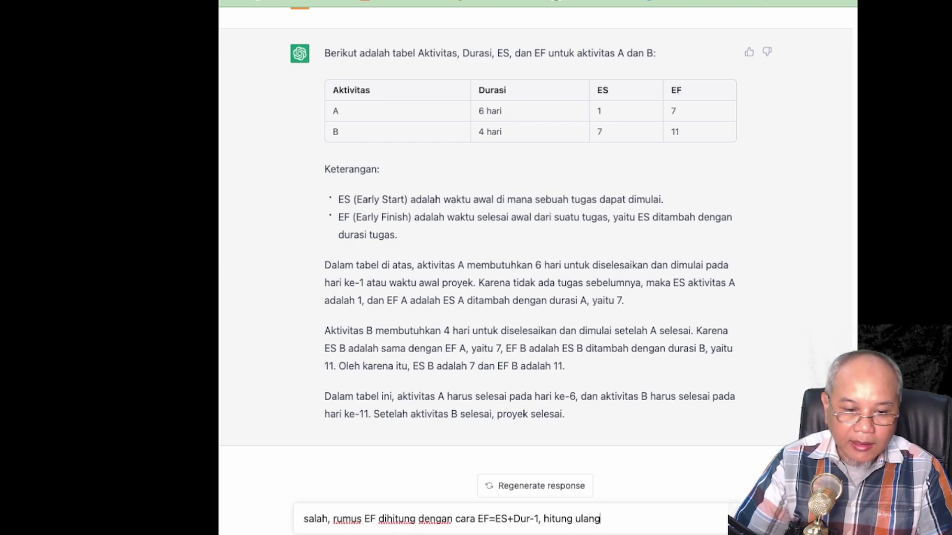
{"action": "type", "text": "g"}
{"action": "key", "text": "Return"}
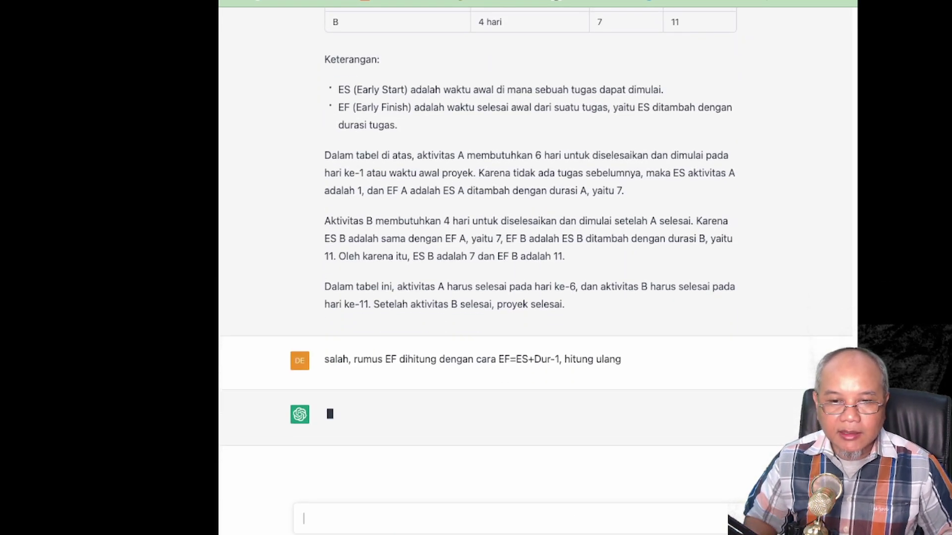
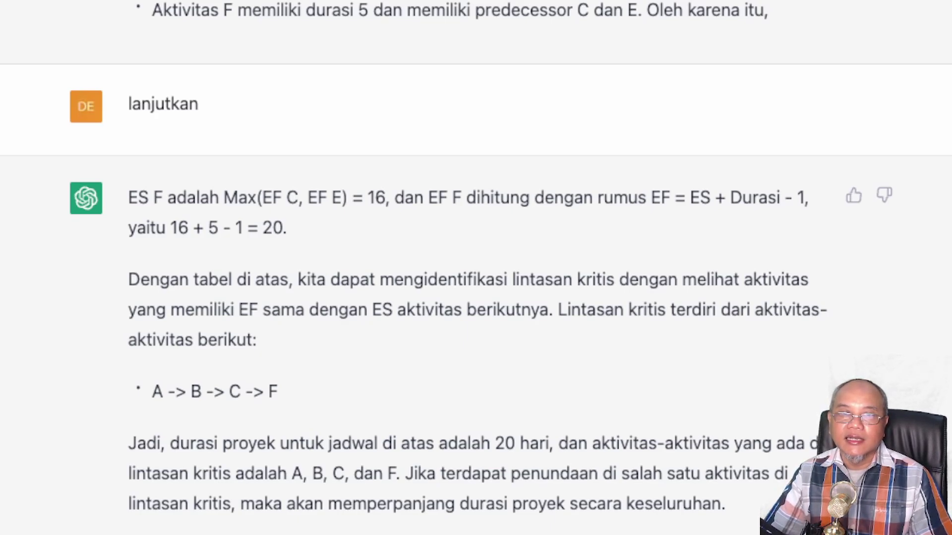
Step: Review rows E and F of the predecessor table and send "aktivitas E dan EF masih salah perhitungan ES dan EF nya, perhatikan predecessor untuk E, hitung ulang"
{"action": "scroll", "coordinate": [481, 268], "scroll_direction": "up", "scroll_amount": 15}
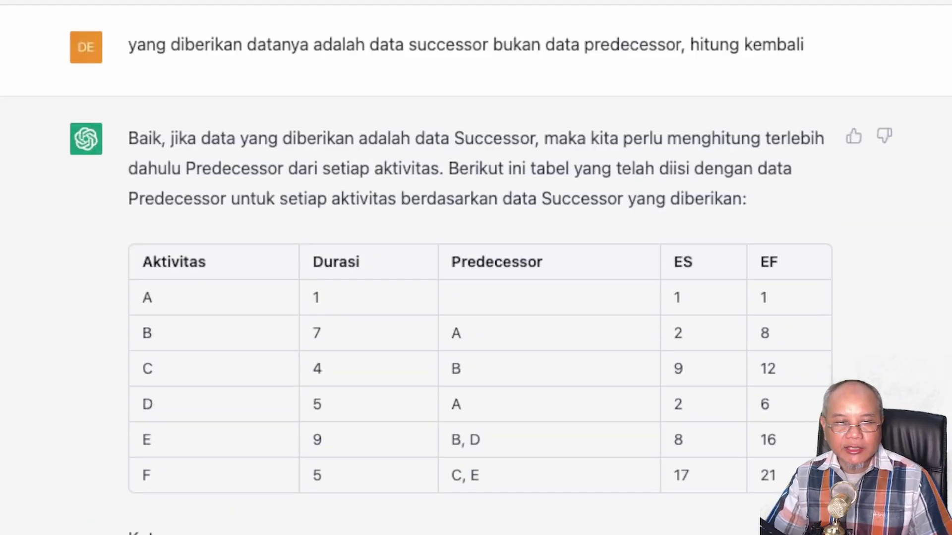
{"action": "scroll", "coordinate": [476, 268], "scroll_direction": "down", "scroll_amount": 1}
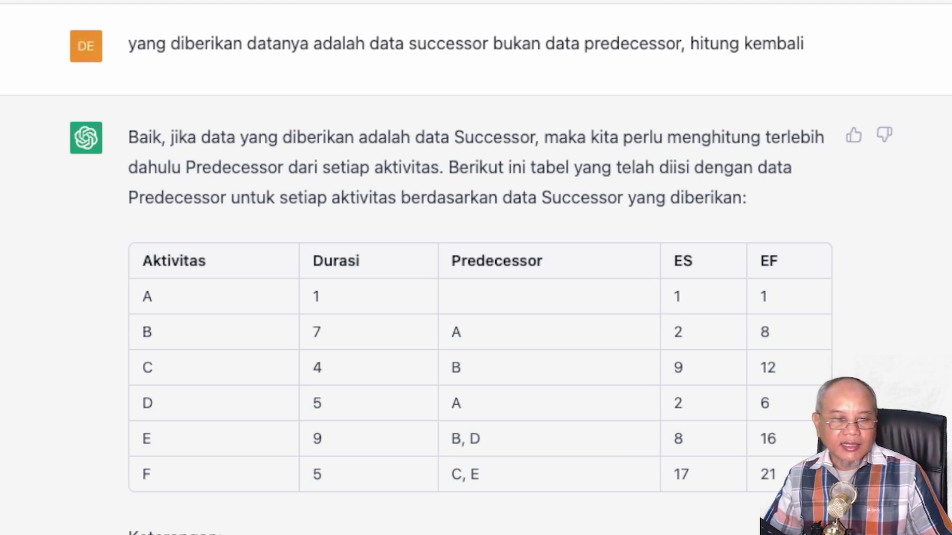
{"action": "scroll", "coordinate": [480, 268], "scroll_direction": "down", "scroll_amount": 5}
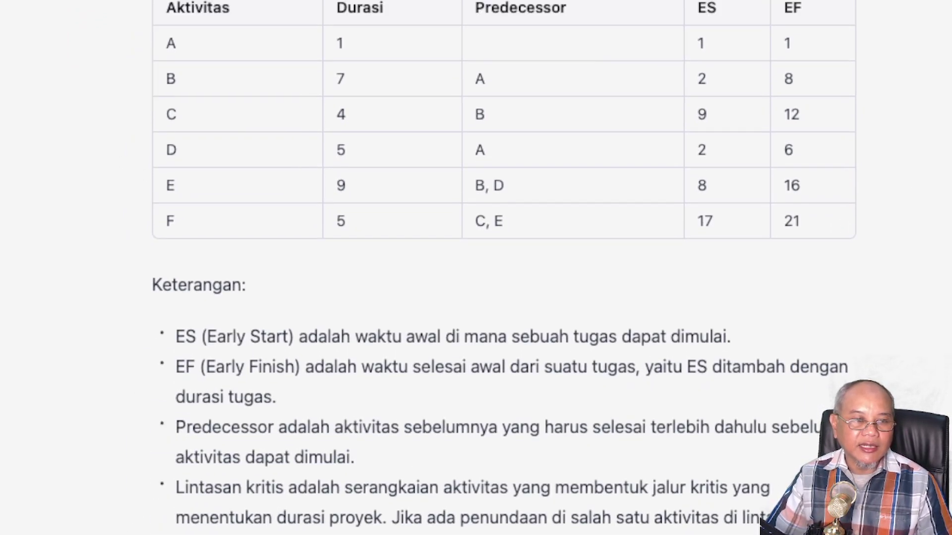
{"action": "left_click_drag", "start_coordinate": [165, 185], "coordinate": [801, 221]}
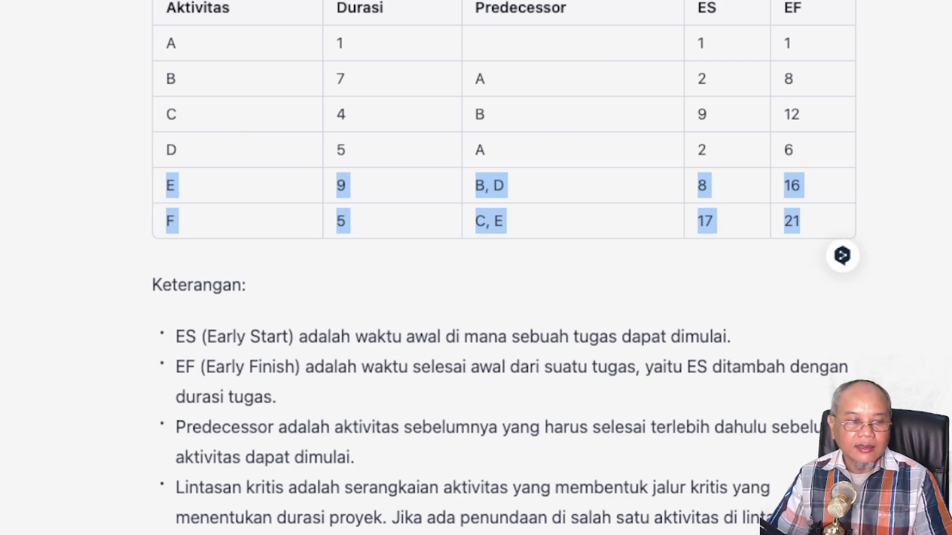
{"action": "scroll", "coordinate": [476, 268], "scroll_direction": "down", "scroll_amount": 15}
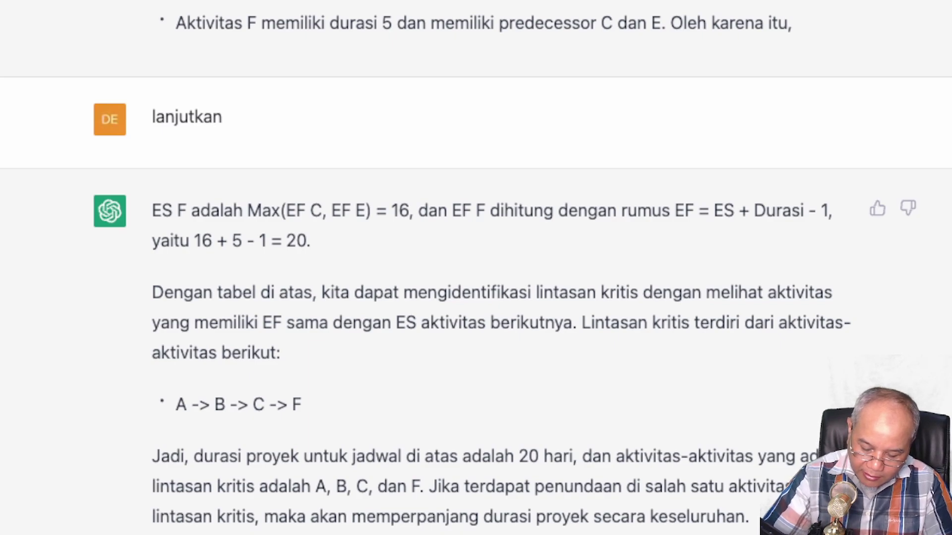
{"action": "key", "text": "Return"}
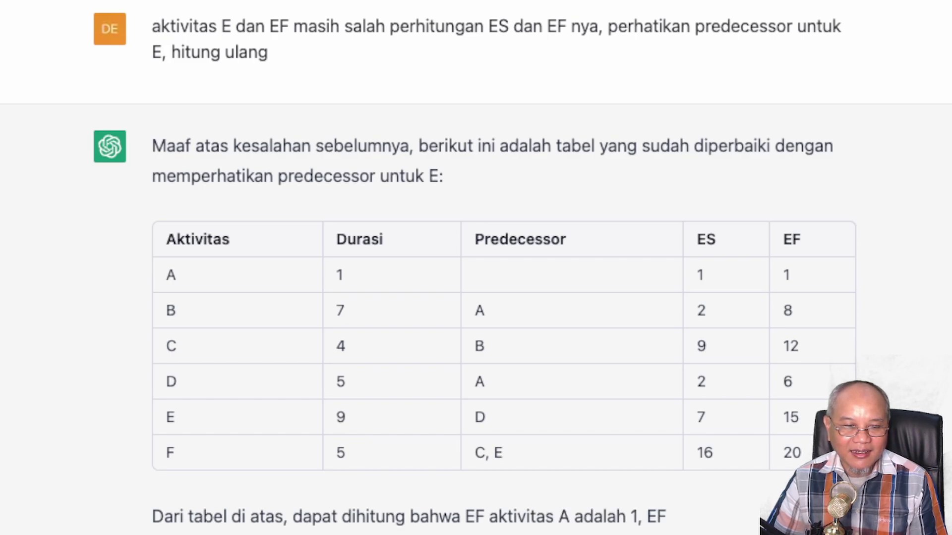
{"action": "scroll", "coordinate": [476, 268], "scroll_direction": "up", "scroll_amount": 15}
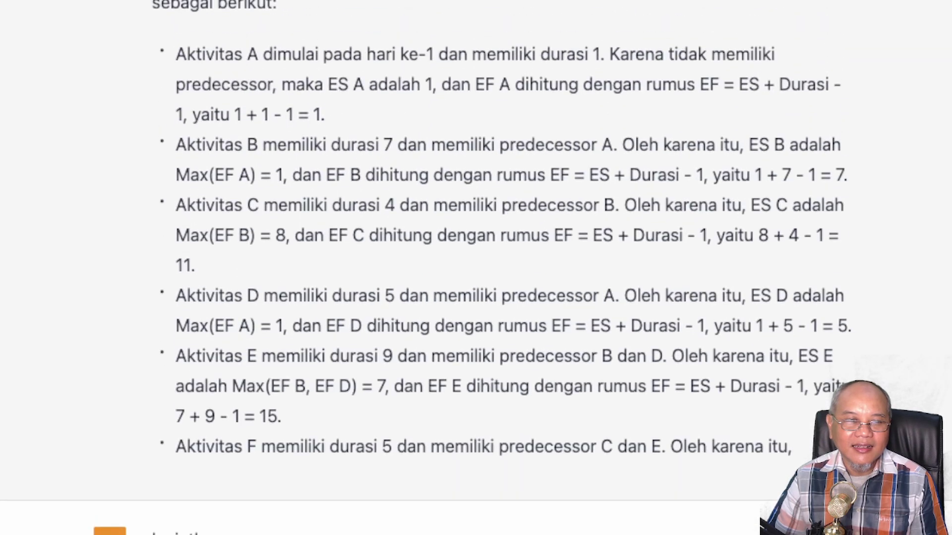
Step: Review the ES and EF tables and their explanations, and begin the correction "ES aktivitas E seharusnya dihitung berdasarkan max(EF B, EF D)"
{"action": "scroll", "coordinate": [504, 268], "scroll_direction": "up", "scroll_amount": 20}
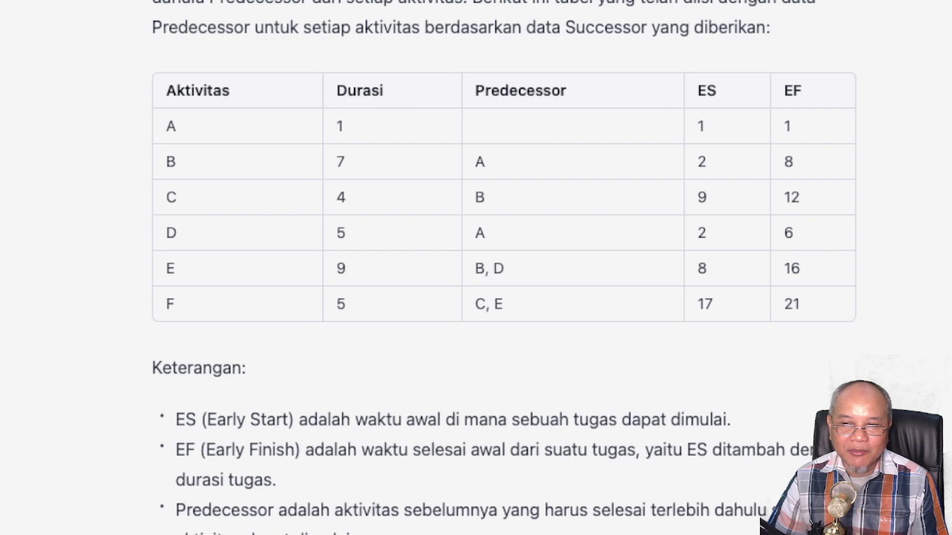
{"action": "scroll", "coordinate": [476, 268], "scroll_direction": "down", "scroll_amount": 20}
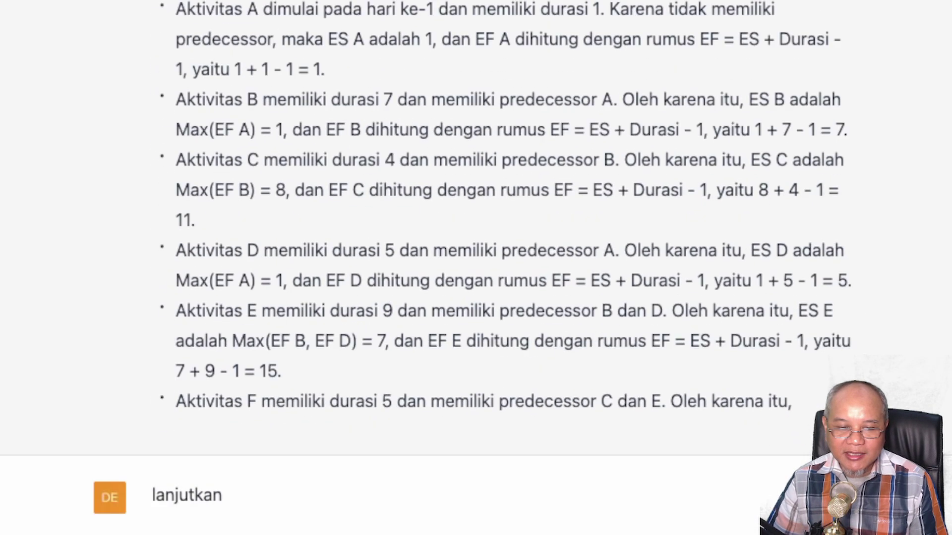
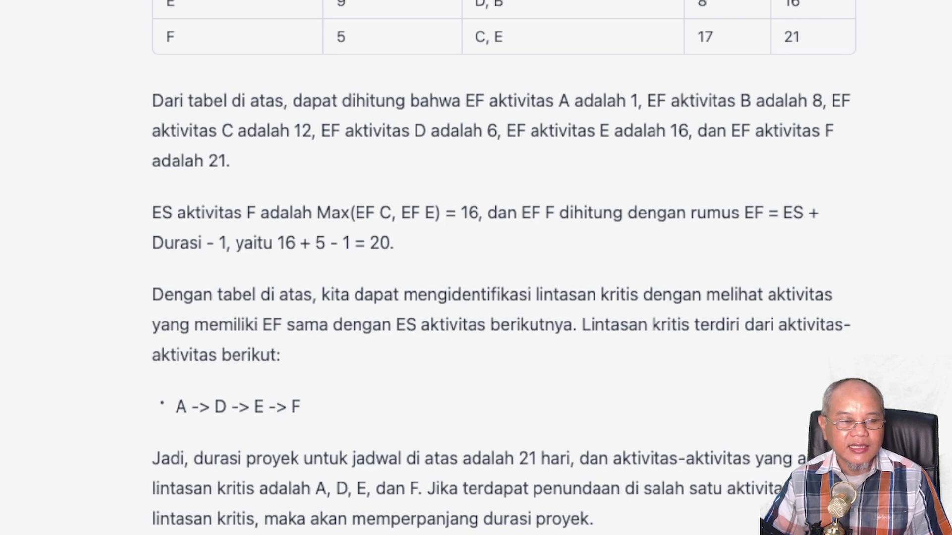
{"action": "scroll", "coordinate": [504, 269], "scroll_direction": "up", "scroll_amount": 6}
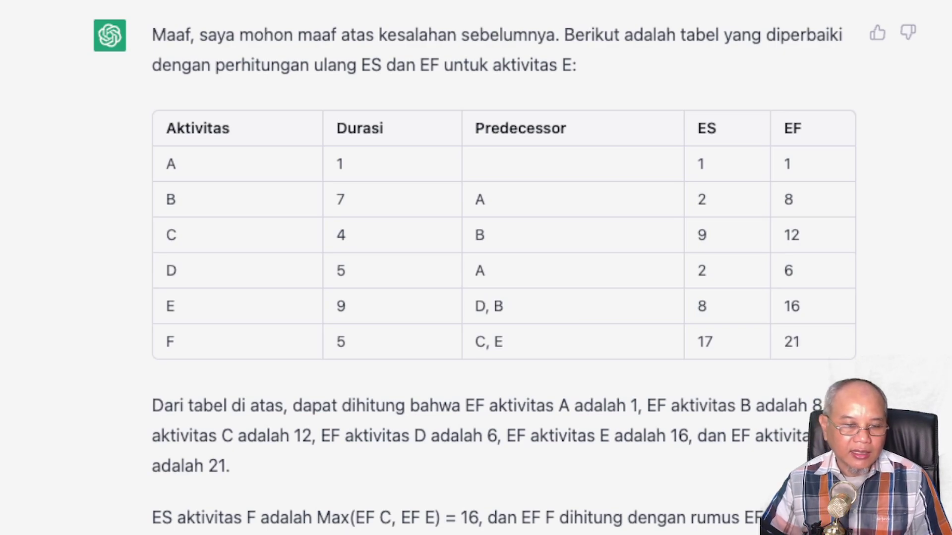
{"action": "scroll", "coordinate": [505, 268], "scroll_direction": "down", "scroll_amount": 6}
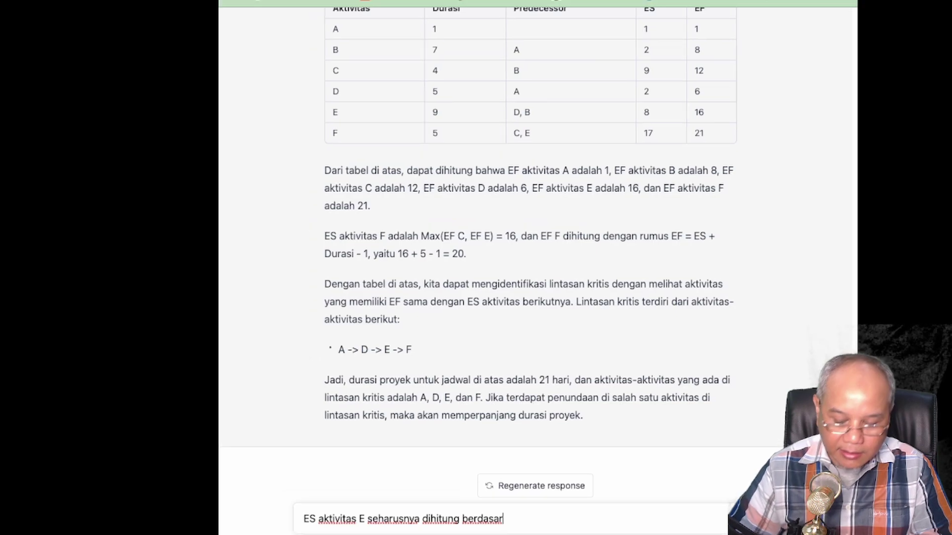
{"action": "type", "text": "kan "}
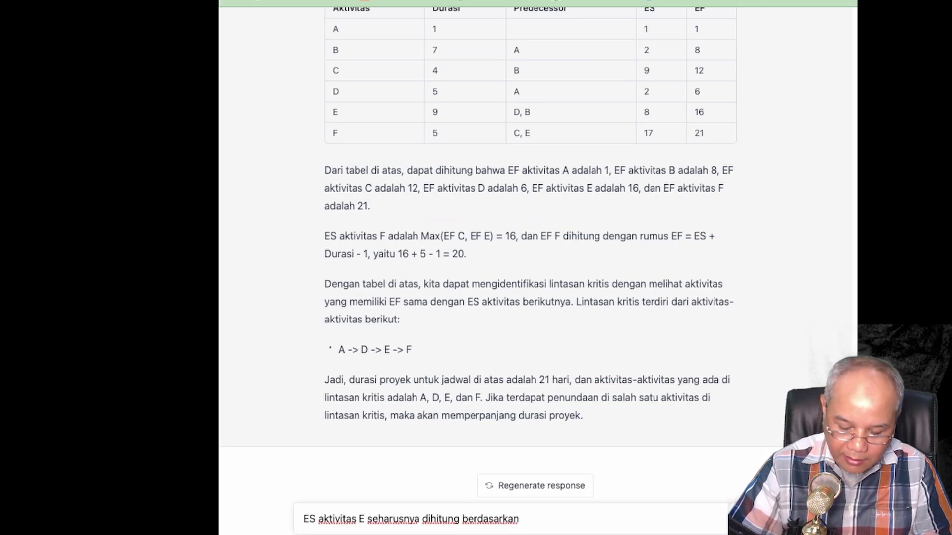
{"action": "type", "text": "max"}
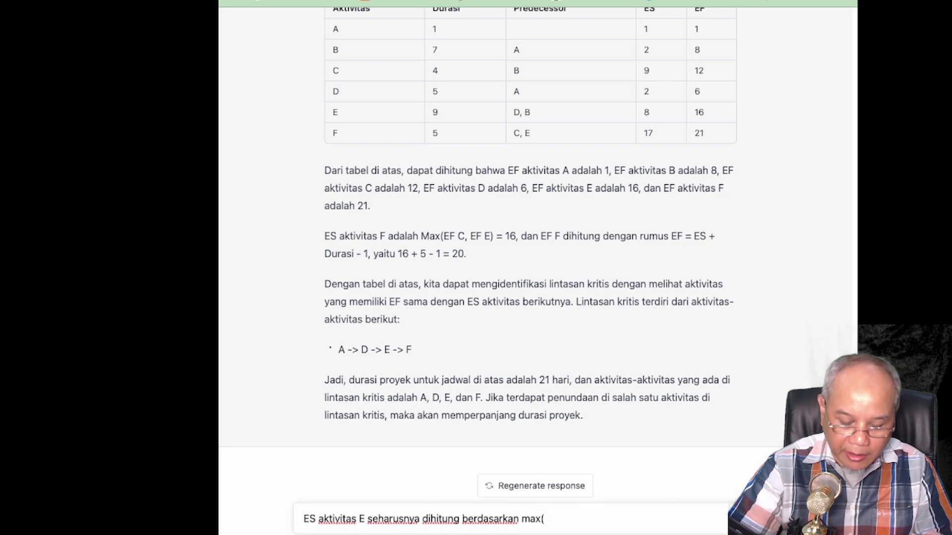
{"action": "type", "text": "(EF"}
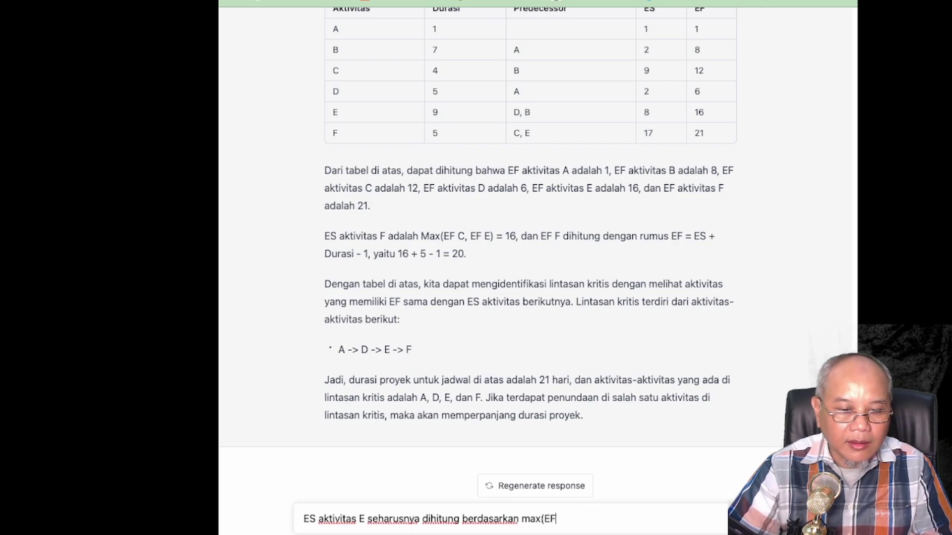
{"action": "type", "text": " B"}
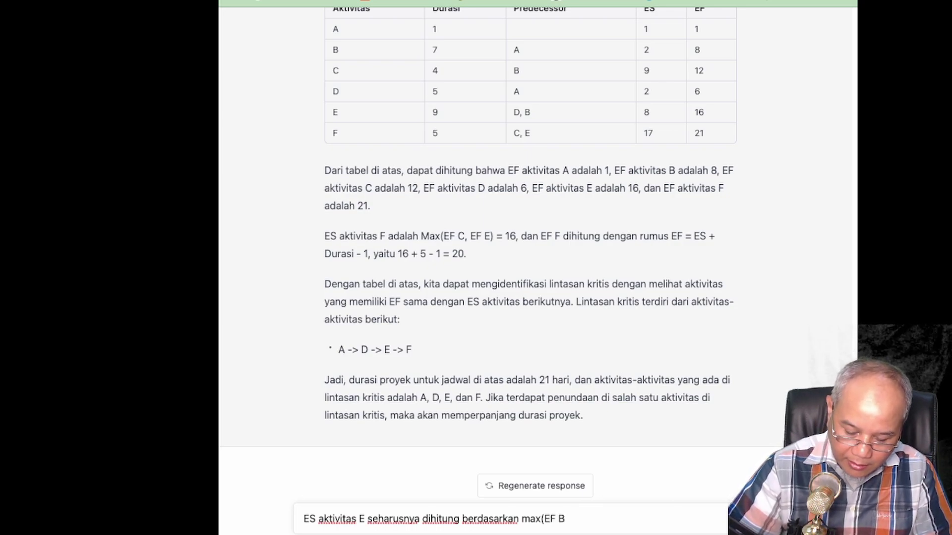
{"action": "type", "text": ", "}
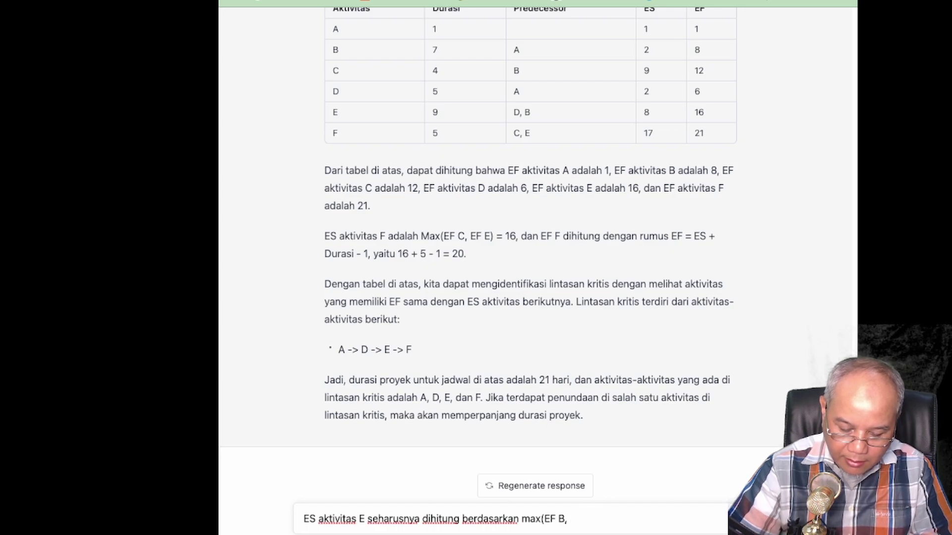
{"action": "type", "text": "EF"}
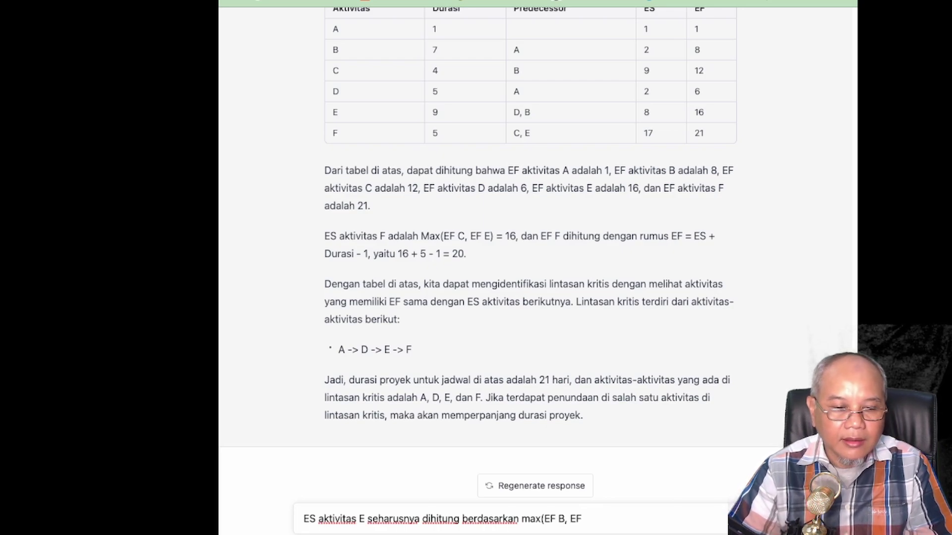
{"action": "type", "text": " D)"}
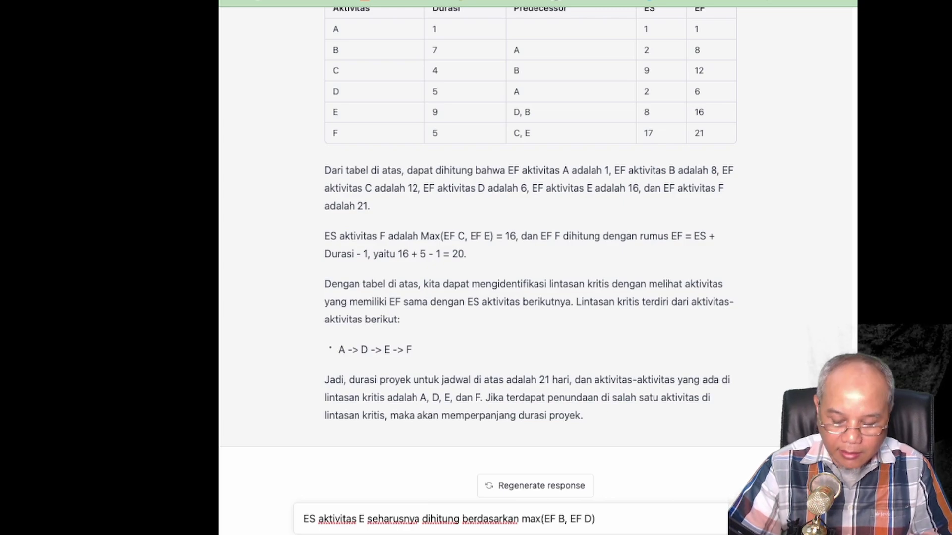
Step: Complete the correction for activity E with ", jadi ES E=8+1" and send it
{"action": "type", "text": " , "}
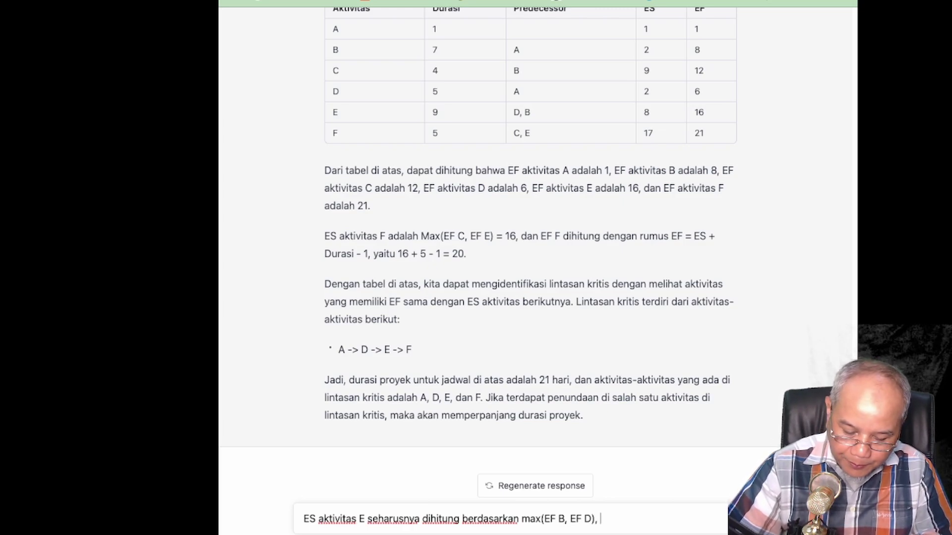
{"action": "type", "text": "jadi ES"}
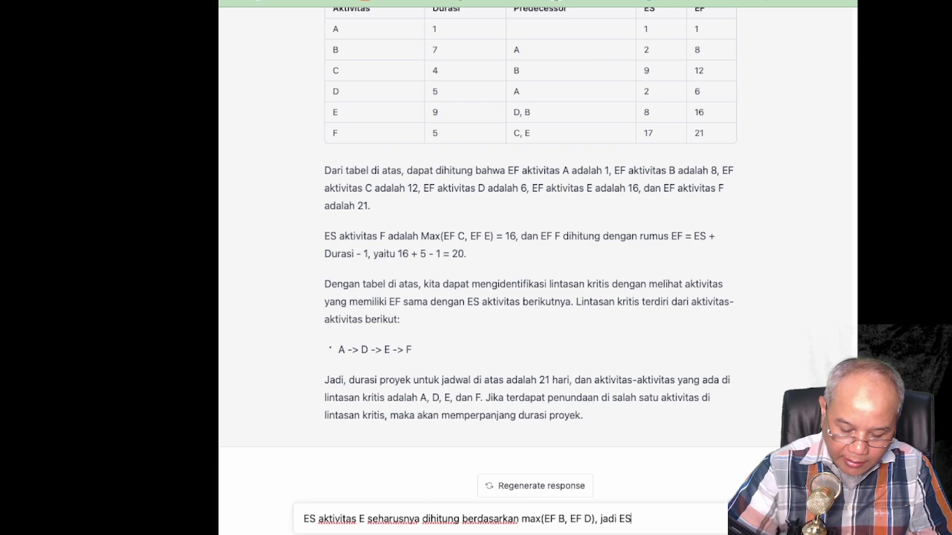
{"action": "type", "text": " E="}
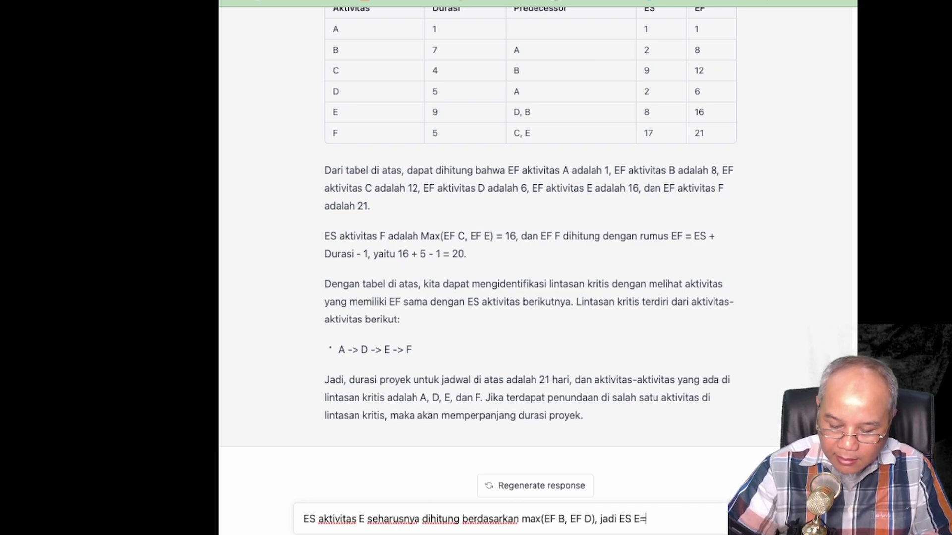
{"action": "type", "text": "8"}
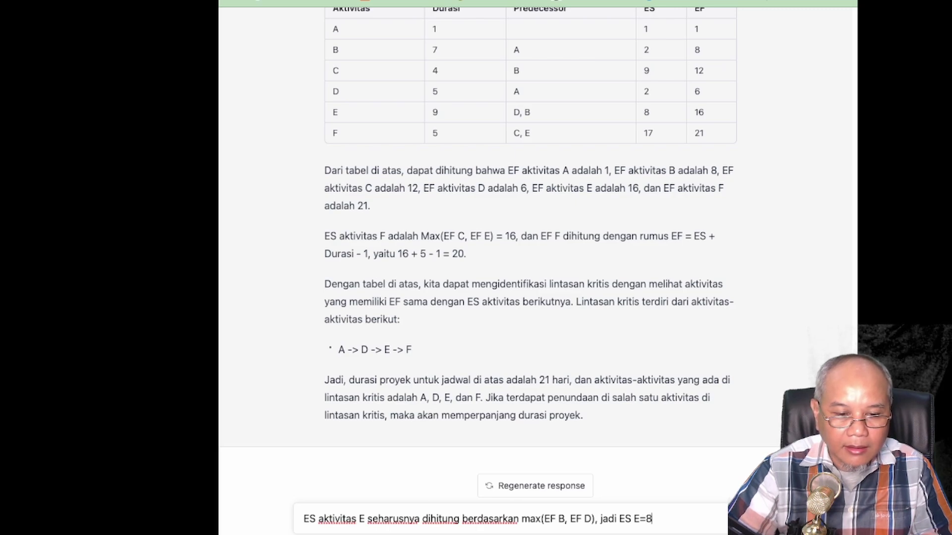
{"action": "type", "text": "+"}
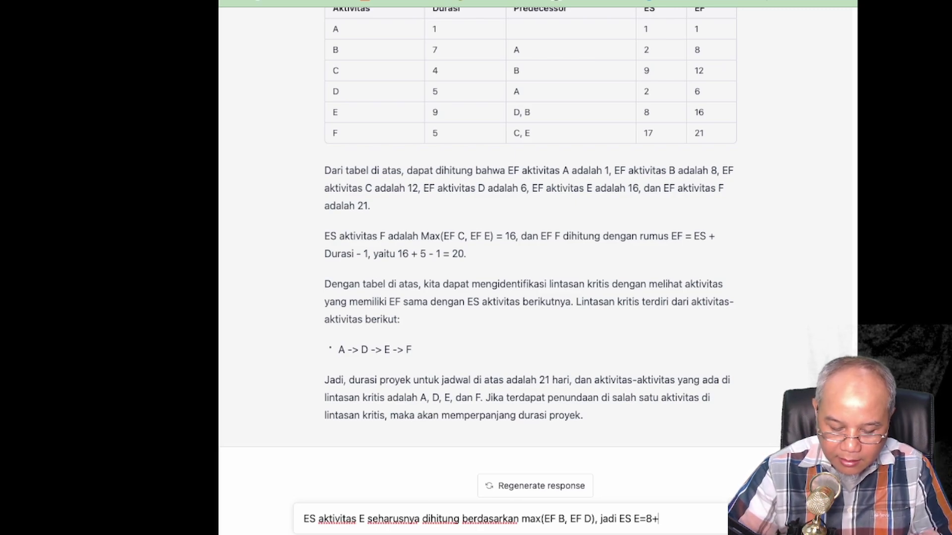
{"action": "type", "text": "1"}
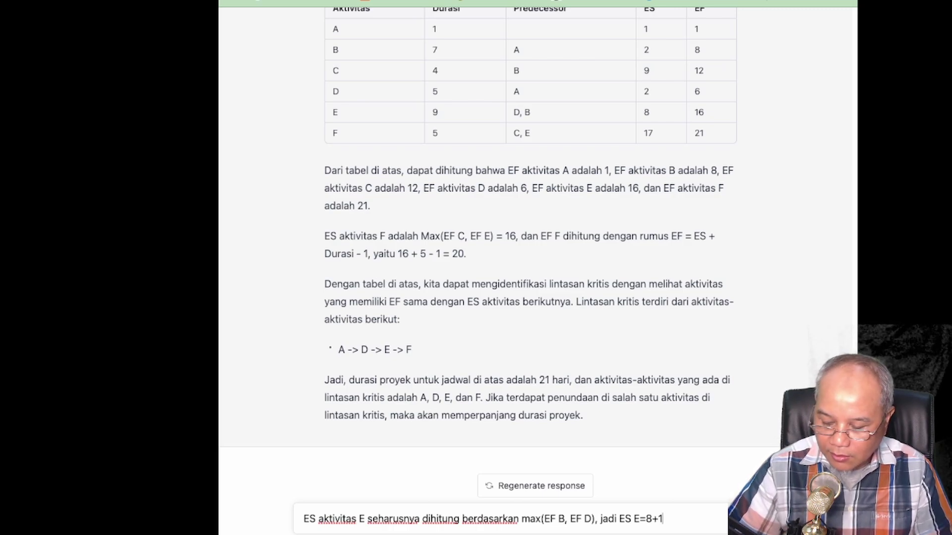
{"action": "key", "text": "Return"}
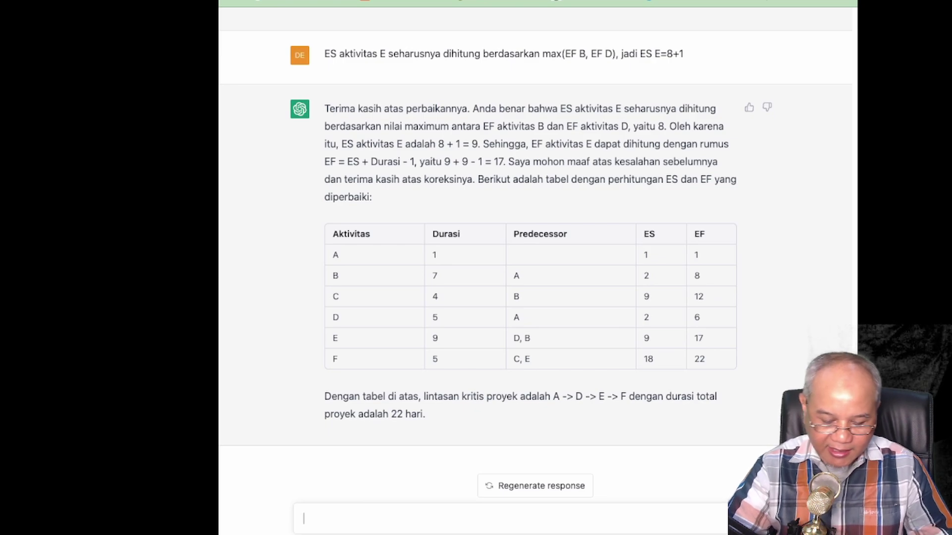
Step: Send the closing message "good job, thanx" in reply to the corrected schedule table
{"action": "type", "text": "Gr"}
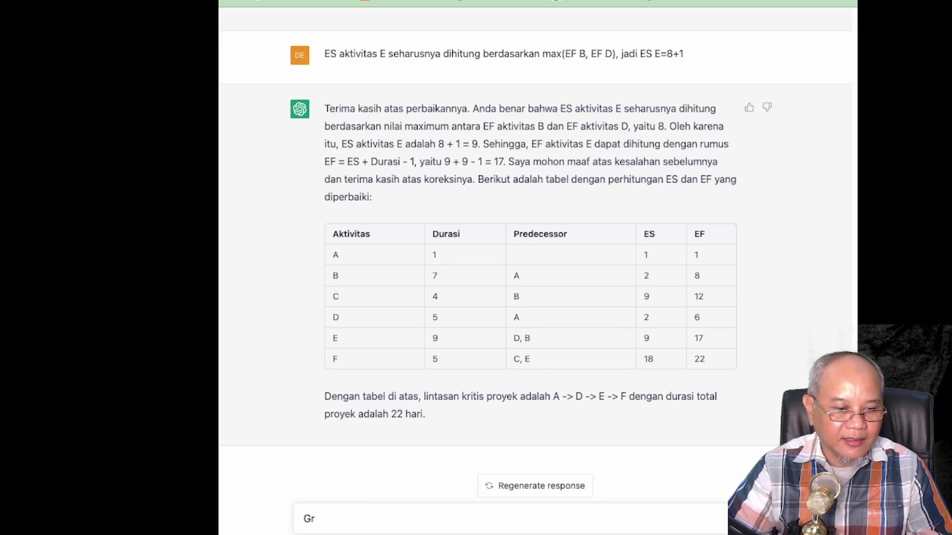
{"action": "key", "text": "BackSpace"}
{"action": "key", "text": "BackSpace"}
{"action": "type", "text": "g"}
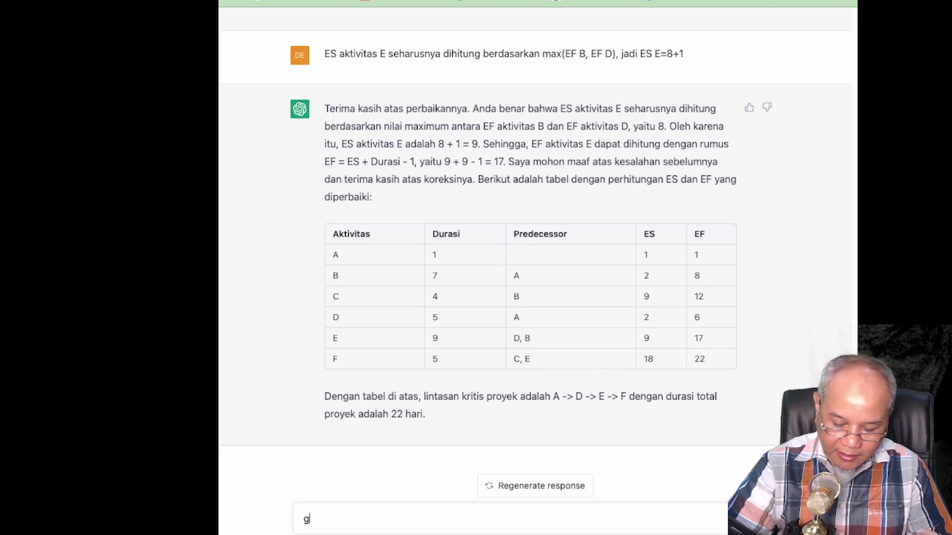
{"action": "type", "text": "ood j"}
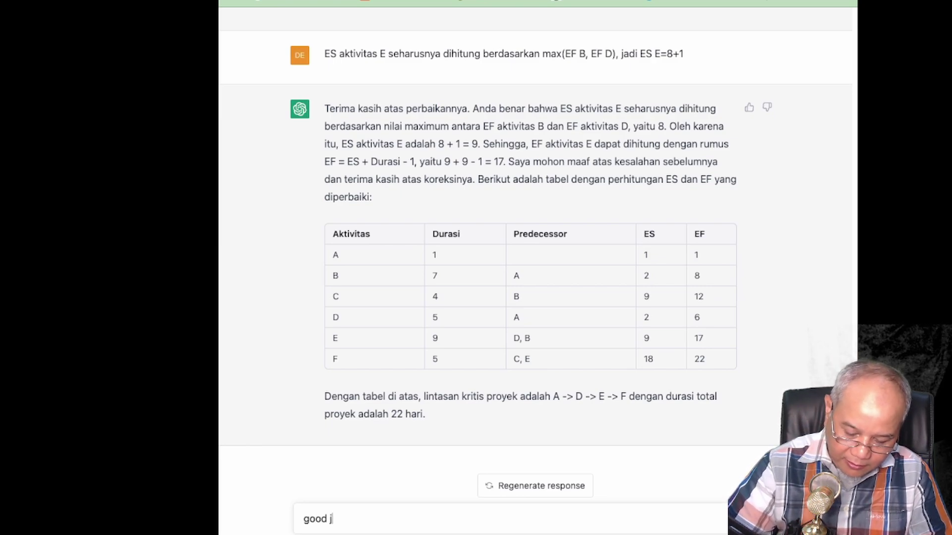
{"action": "type", "text": "ob, thanx"}
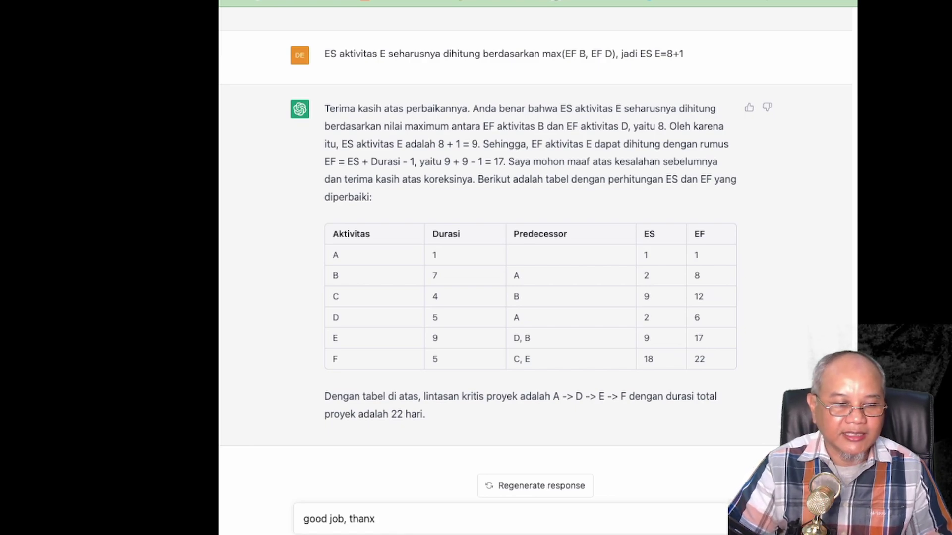
{"action": "key", "text": "Return"}
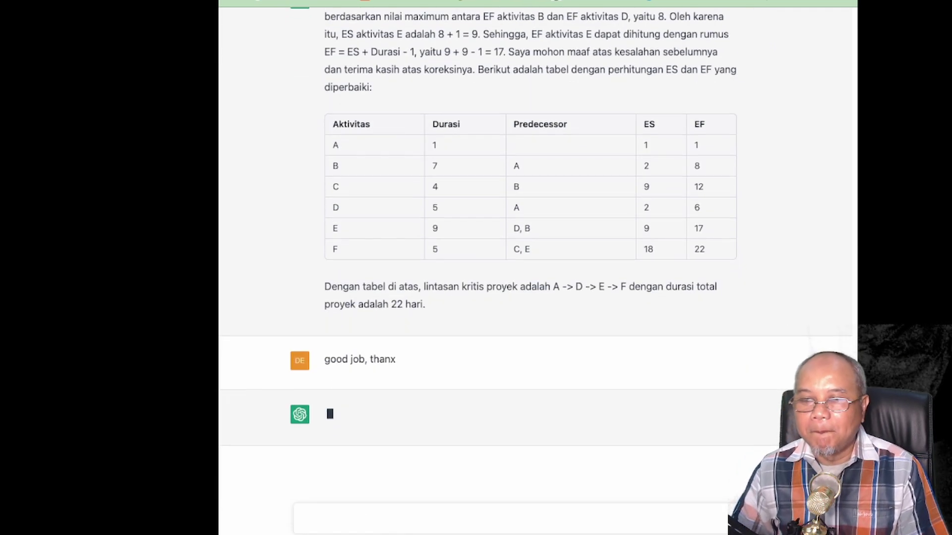